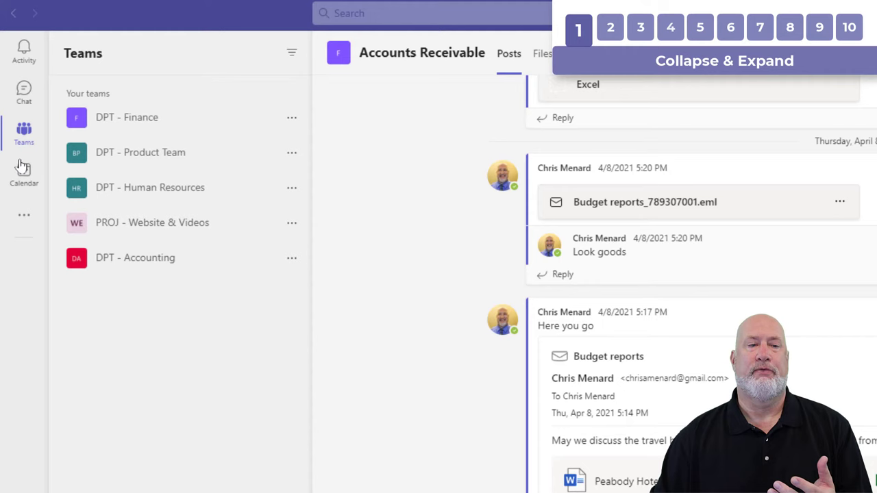
- Expand the channel lists of DPT - Finance and DPT - Human Resources, and open and close the DPT - Product Team list
{"action": "mouse_move", "coordinate": [56, 125]}
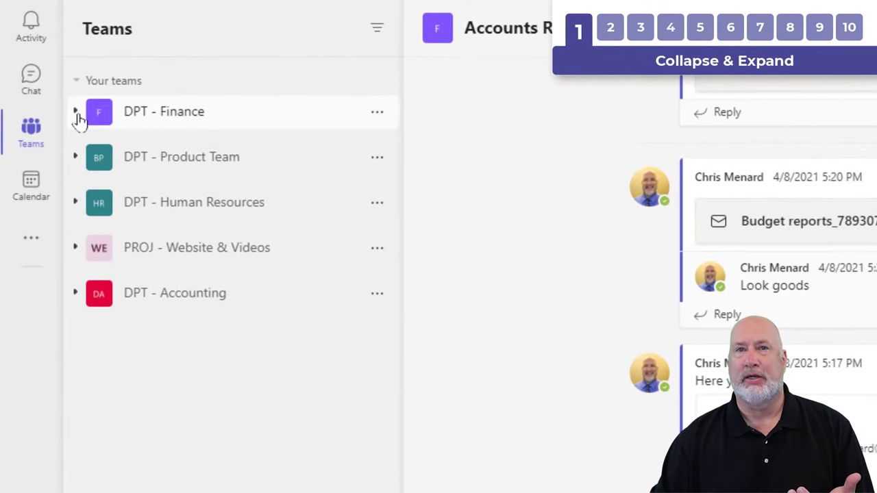
{"action": "left_click", "coordinate": [76, 113]}
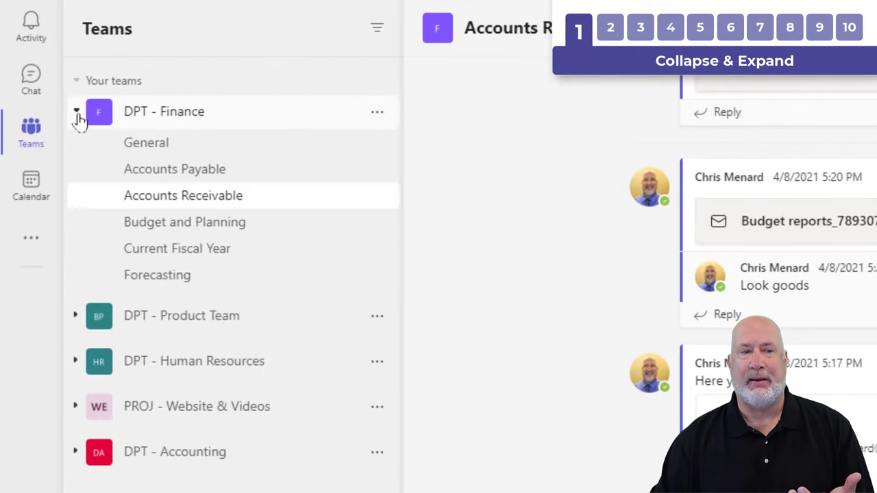
{"action": "left_click", "coordinate": [76, 320]}
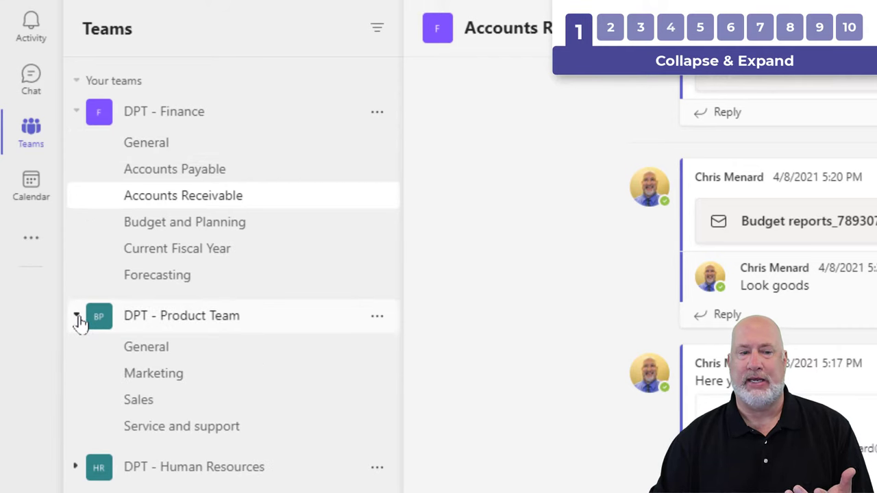
{"action": "left_click", "coordinate": [75, 113]}
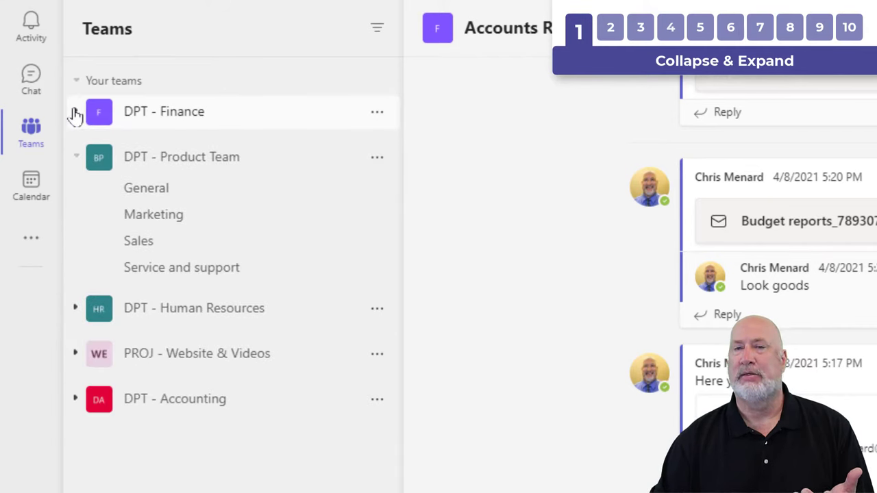
{"action": "left_click", "coordinate": [76, 113]}
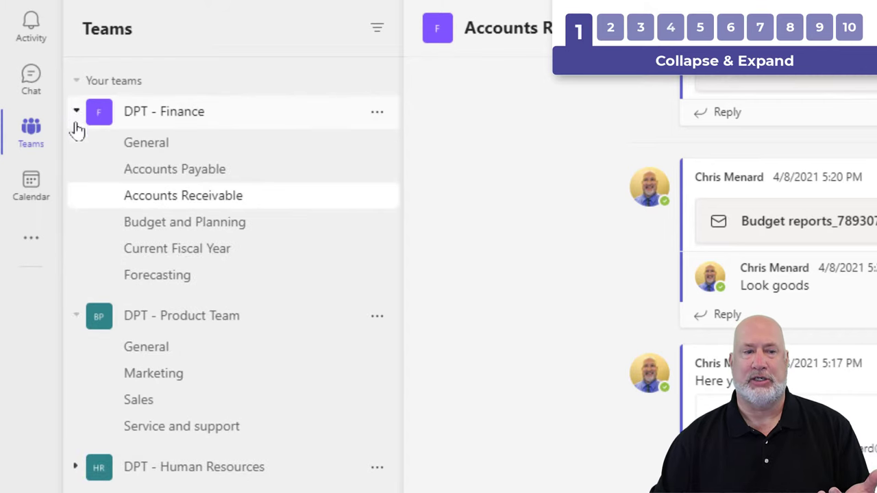
{"action": "left_click", "coordinate": [76, 317]}
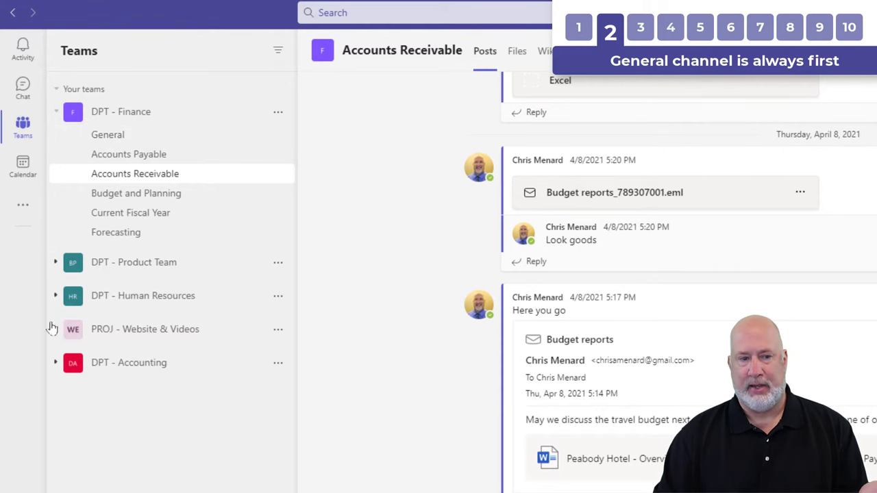
{"action": "left_click", "coordinate": [54, 298]}
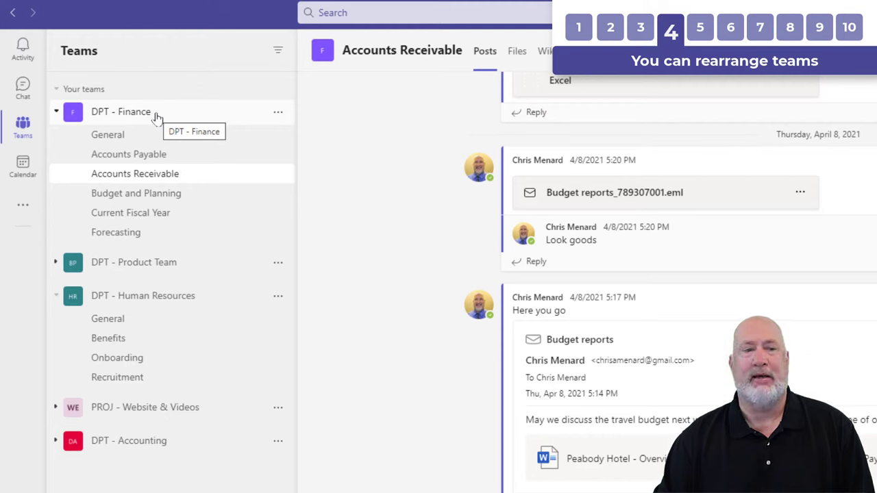
- Rearrange the teams by moving DPT - Finance to the end of the list and DPT - Accounting to the start
{"action": "left_click_drag", "start_coordinate": [156, 122], "coordinate": [145, 290]}
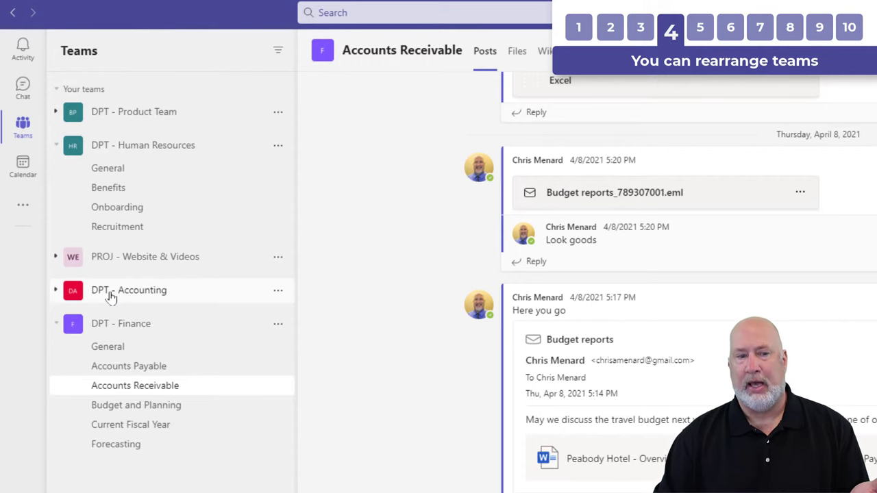
{"action": "left_click_drag", "start_coordinate": [118, 274], "coordinate": [142, 101]}
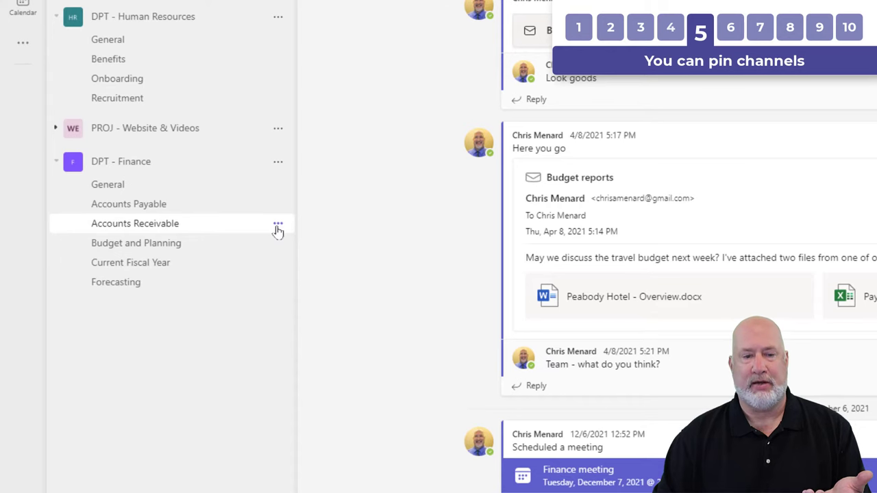
- Pin the Accounts Receivable channel of DPT - Finance, and collapse and re-expand the pinned section
{"action": "left_click", "coordinate": [277, 226]}
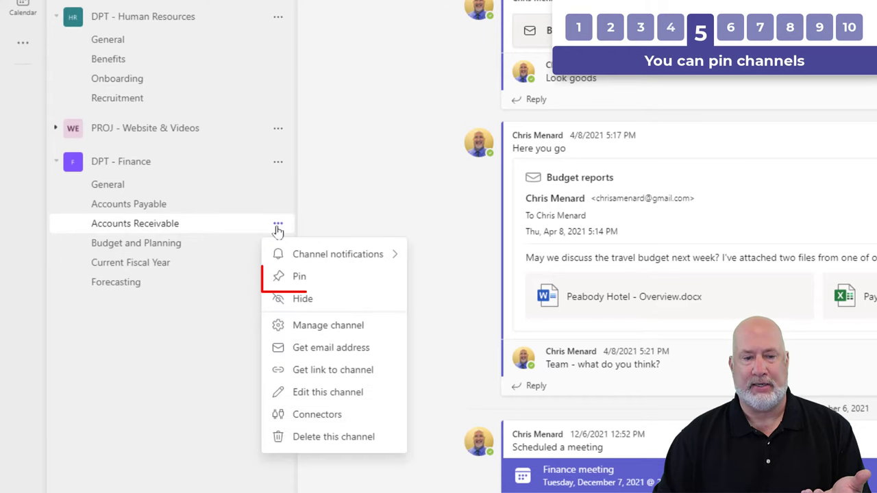
{"action": "left_click", "coordinate": [321, 278]}
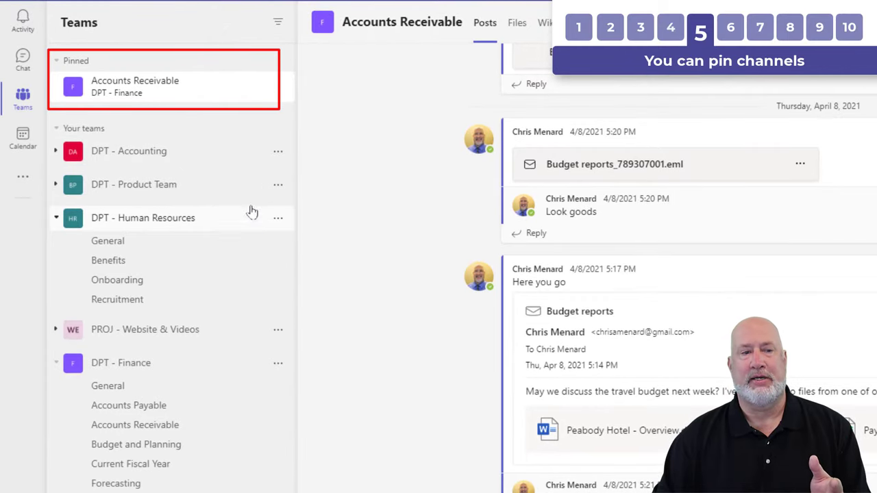
{"action": "left_click", "coordinate": [58, 63]}
{"action": "left_click", "coordinate": [59, 64]}
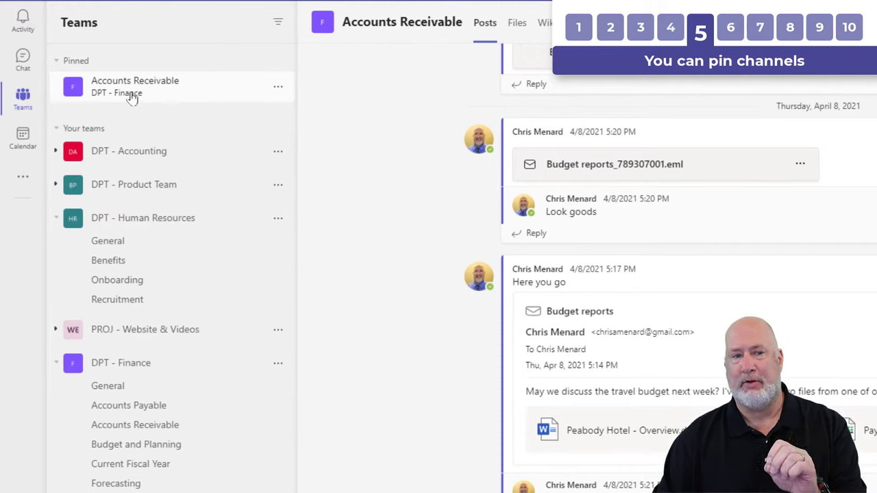
- Pin the General channels of the DPT - Accounting and DPT - Human Resources teams
{"action": "left_click", "coordinate": [55, 154]}
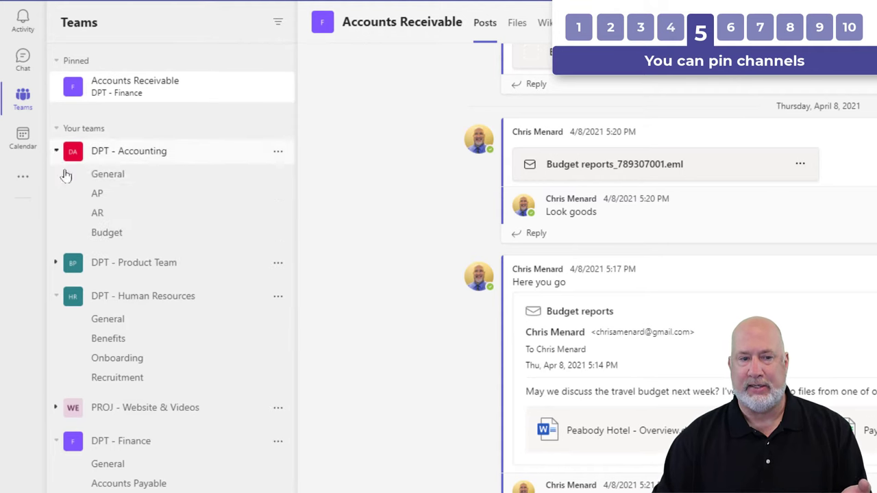
{"action": "left_click", "coordinate": [277, 175]}
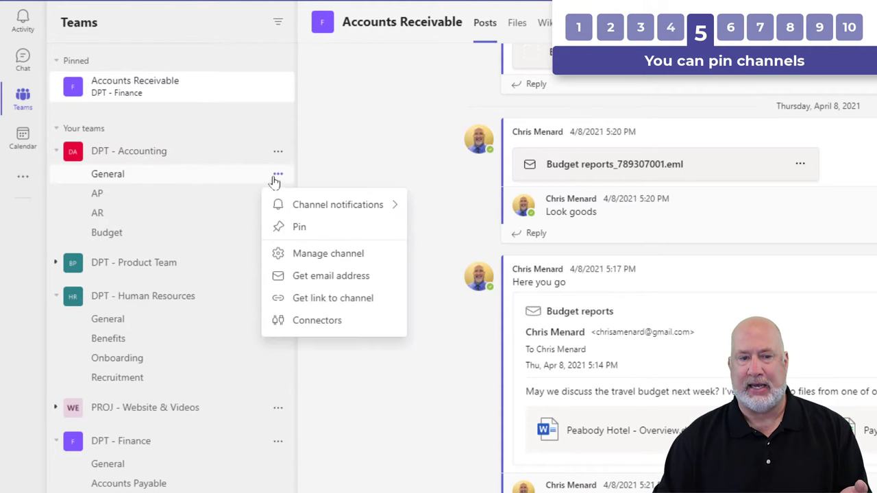
{"action": "left_click", "coordinate": [301, 227]}
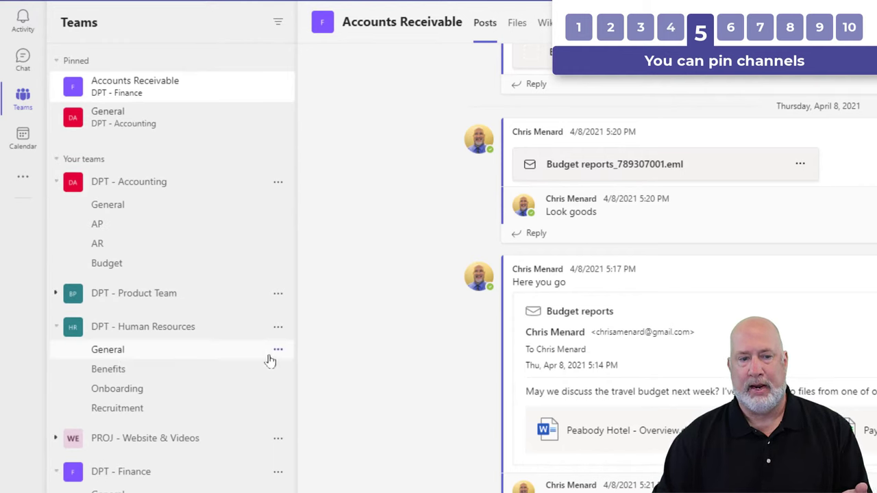
{"action": "left_click", "coordinate": [277, 351]}
{"action": "left_click", "coordinate": [303, 404]}
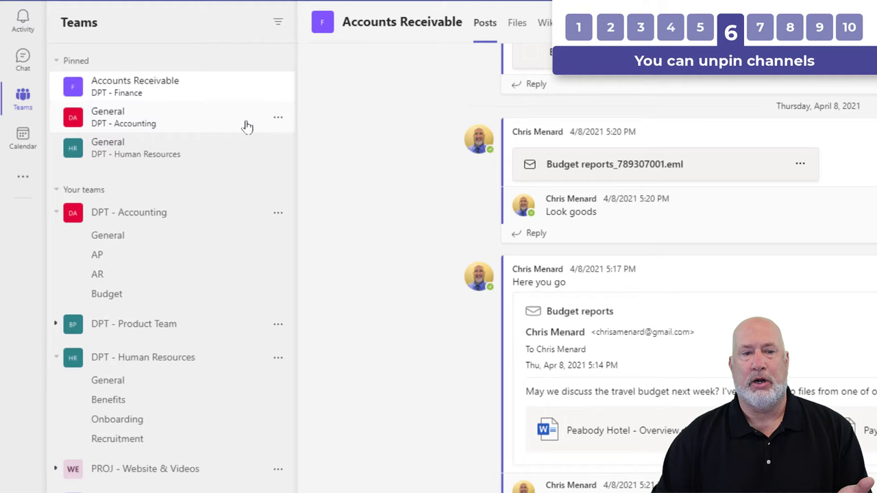
- Unpin the General channel of the DPT - Accounting team
{"action": "left_click", "coordinate": [278, 118]}
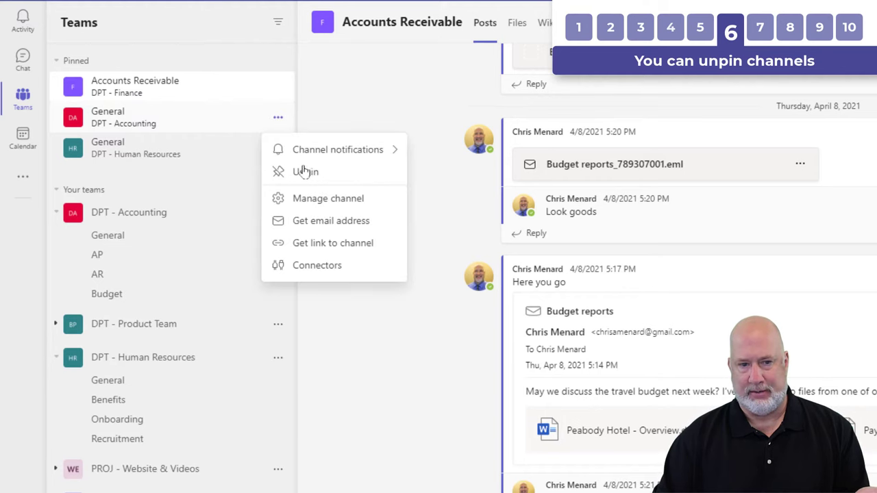
{"action": "left_click", "coordinate": [306, 170]}
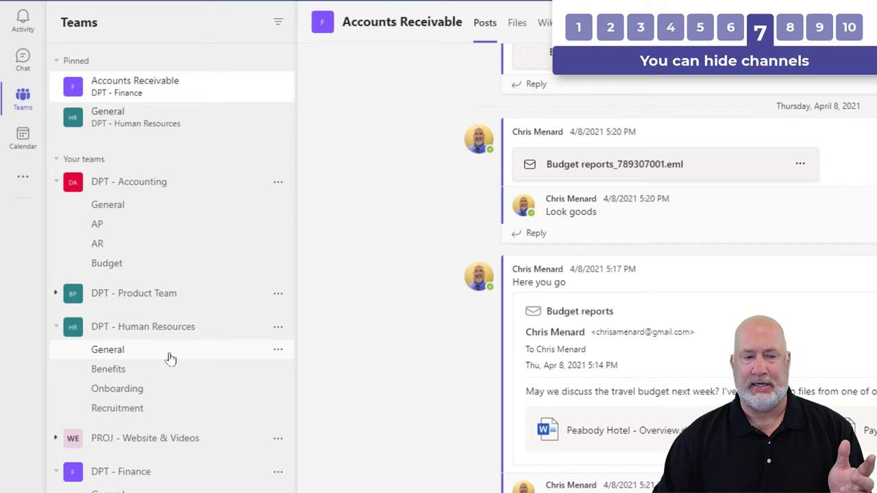
- View the options of the General channel in DPT - Human Resources, and open that team's Benefits channel
{"action": "left_click", "coordinate": [279, 351]}
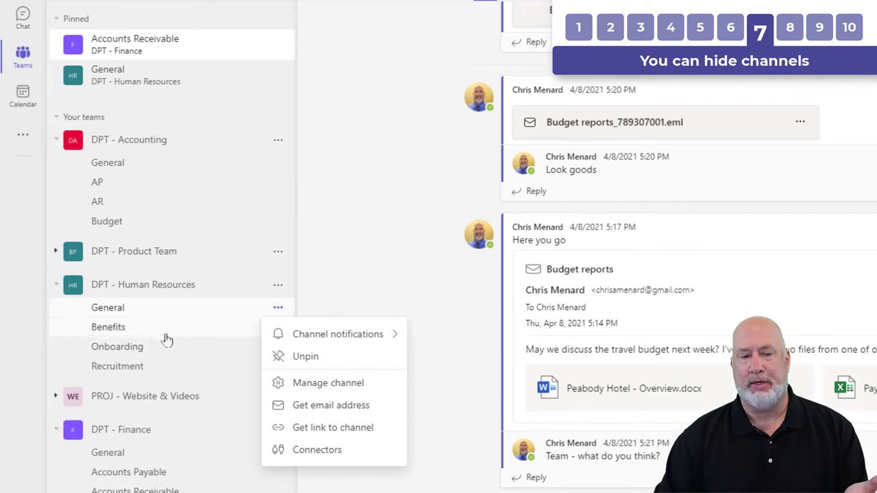
{"action": "left_click", "coordinate": [196, 337]}
{"action": "scroll", "coordinate": [194, 322], "scroll_direction": "down", "scroll_amount": 3}
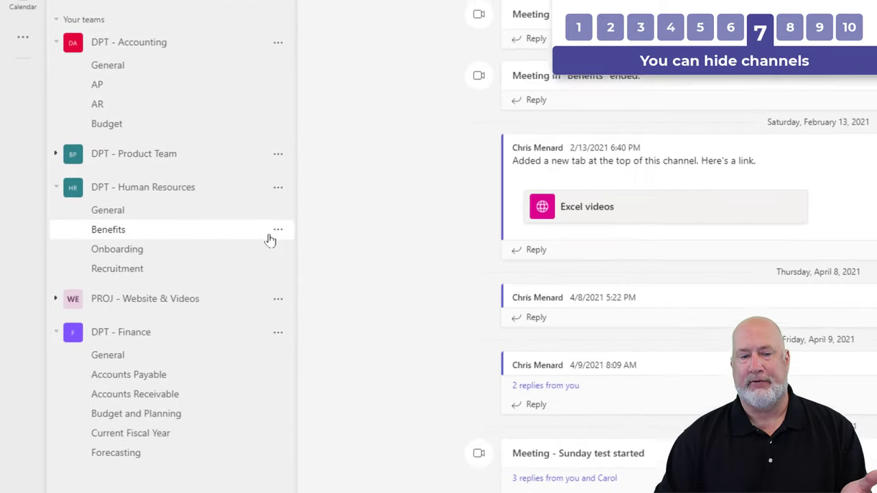
- Hide the Benefits channel of DPT - Human Resources and switch to the Onboarding channel
{"action": "left_click", "coordinate": [277, 224]}
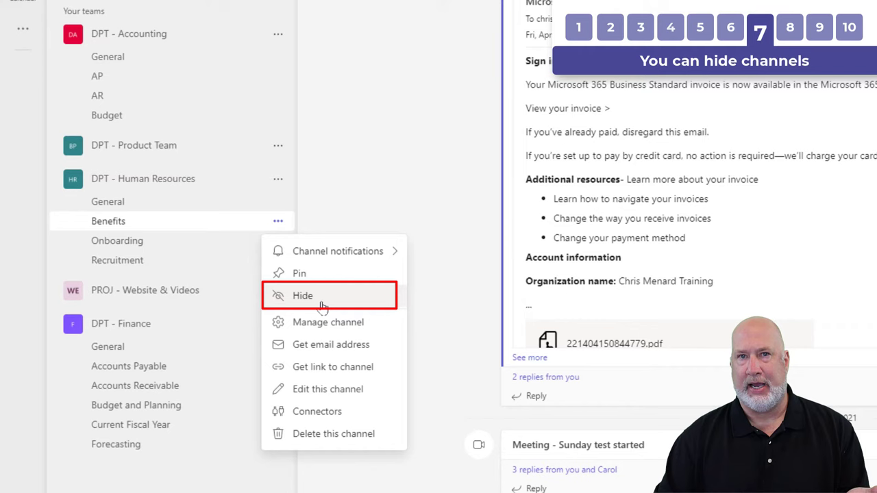
{"action": "left_click", "coordinate": [322, 305]}
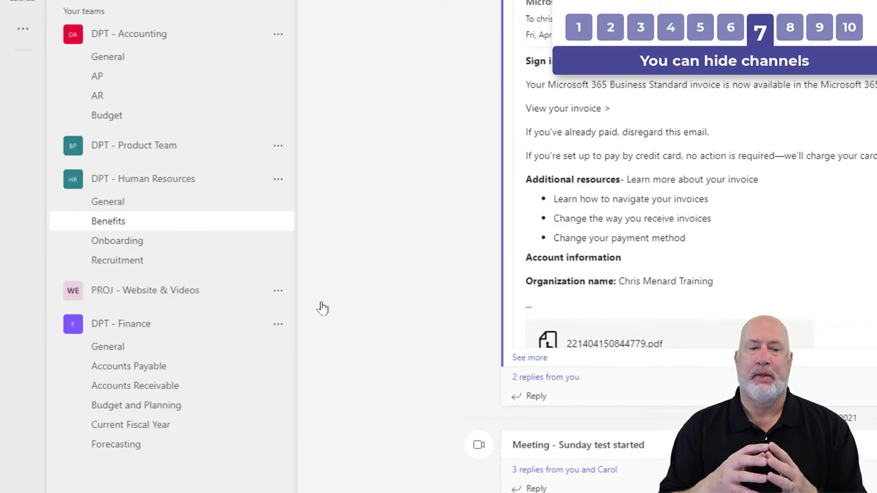
{"action": "left_click", "coordinate": [162, 241]}
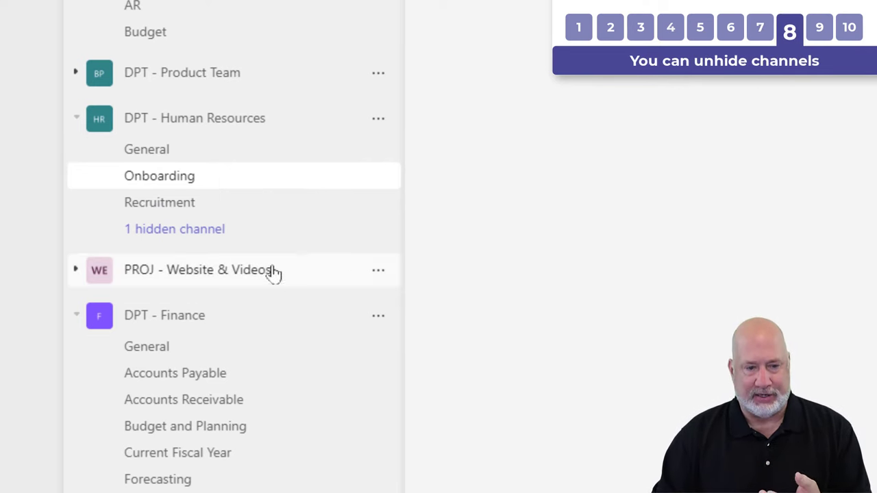
- Open the Benefits channel from the hidden channels of DPT - Human Resources
{"action": "left_click", "coordinate": [375, 233]}
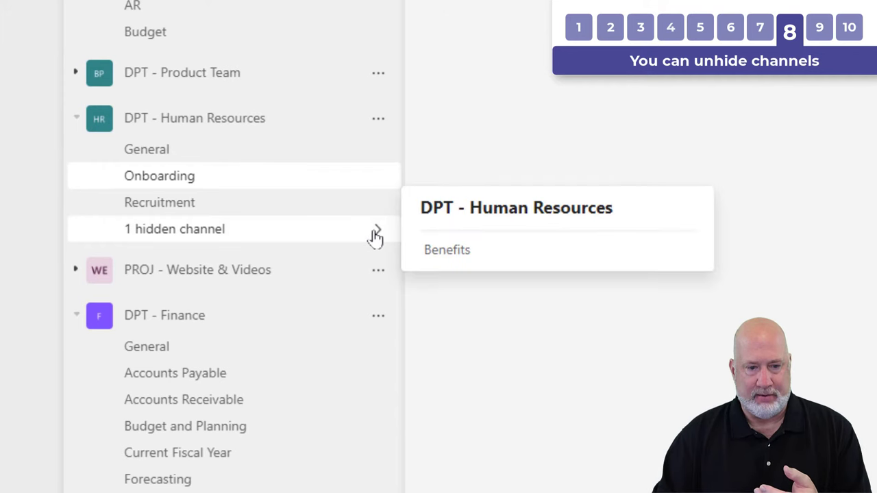
{"action": "left_click", "coordinate": [466, 253]}
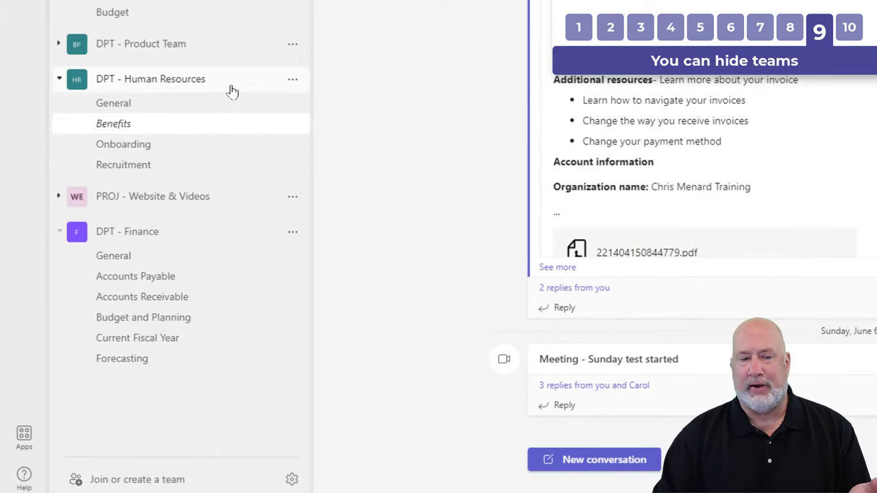
- Expand the PROJ - Website & Videos team to view its channels, and hide the team
{"action": "left_click", "coordinate": [60, 198]}
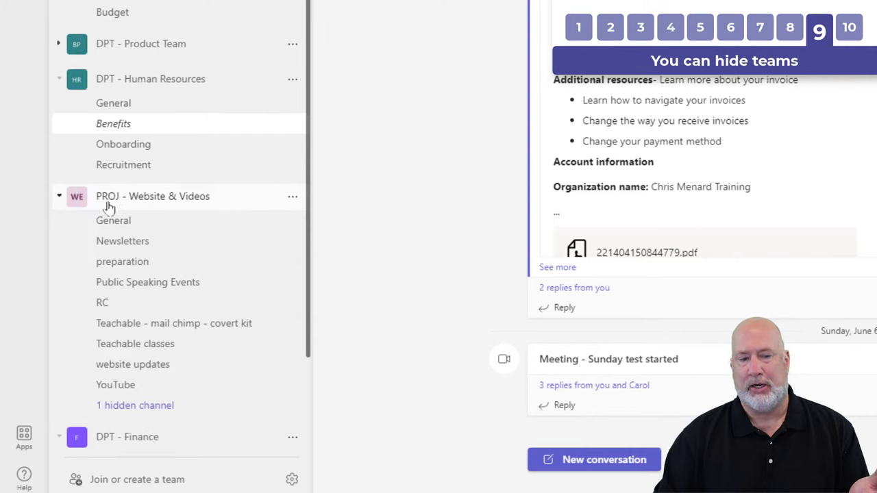
{"action": "left_click", "coordinate": [292, 199]}
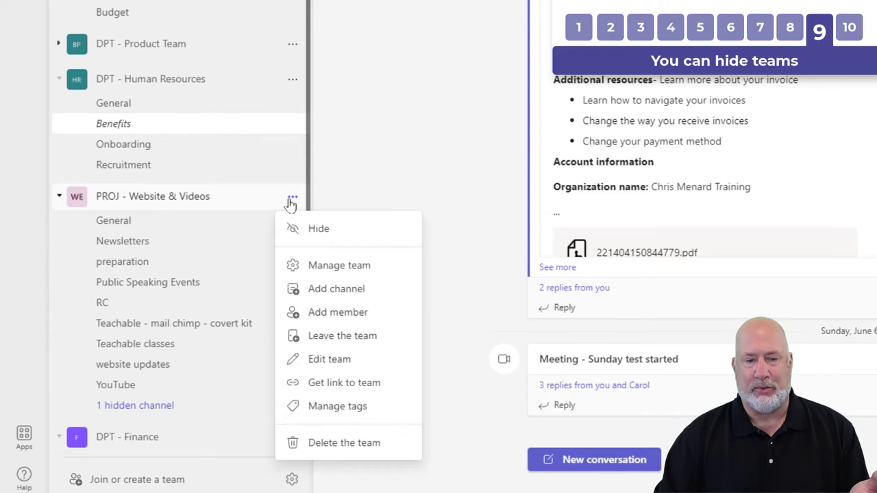
{"action": "left_click", "coordinate": [332, 236]}
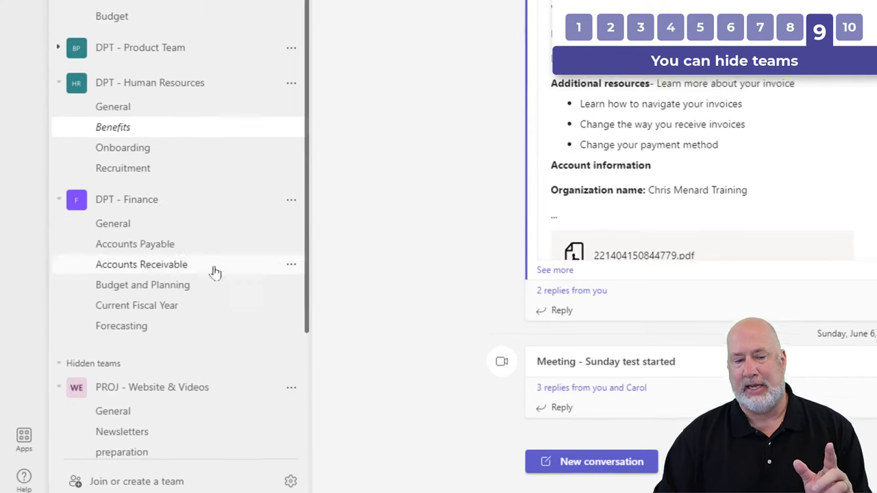
- Collapse the DPT - Accounting and DPT - Finance channel lists and the hidden teams section
{"action": "left_click", "coordinate": [49, 77]}
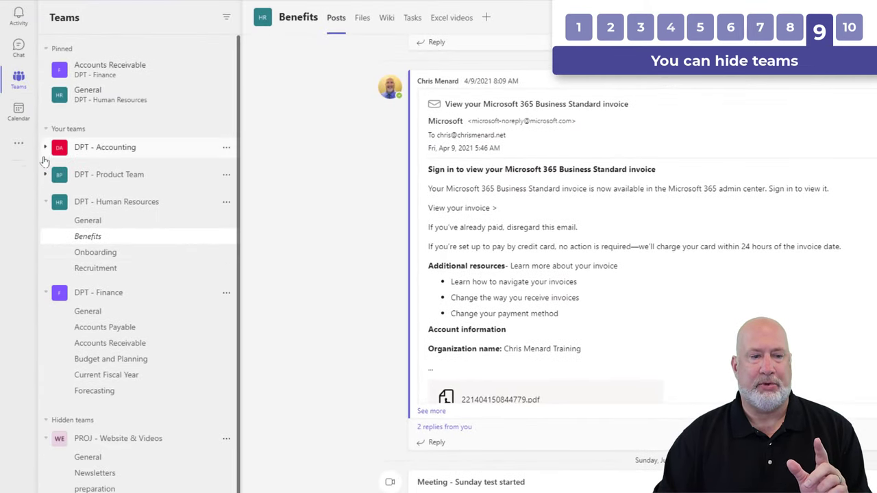
{"action": "left_click", "coordinate": [46, 294]}
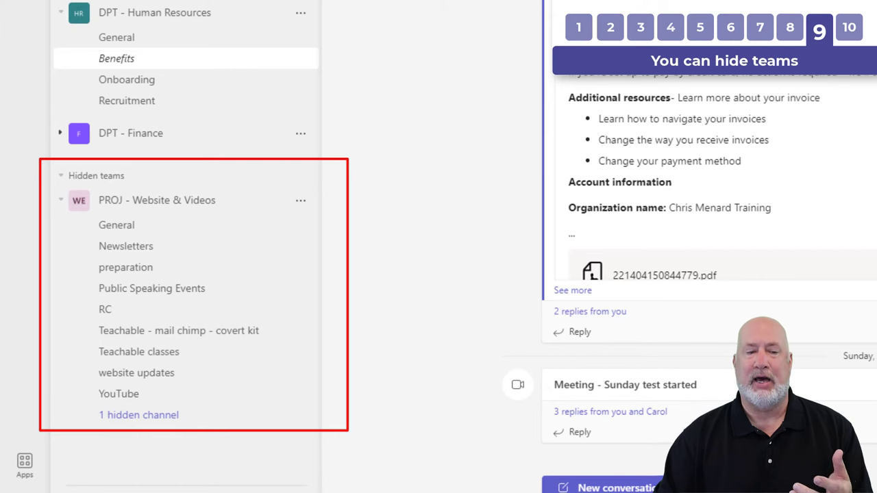
{"action": "left_click", "coordinate": [61, 178]}
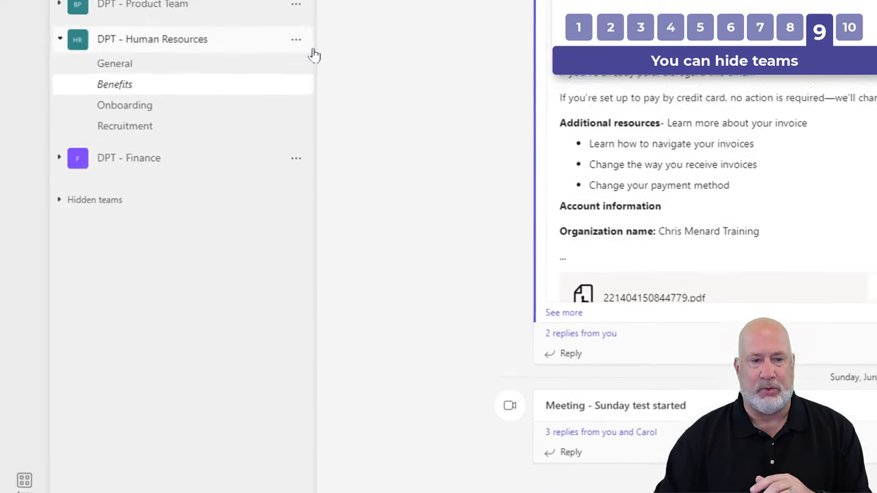
- Hide the DPT - Human Resources team
{"action": "left_click", "coordinate": [296, 39]}
{"action": "left_click", "coordinate": [307, 75]}
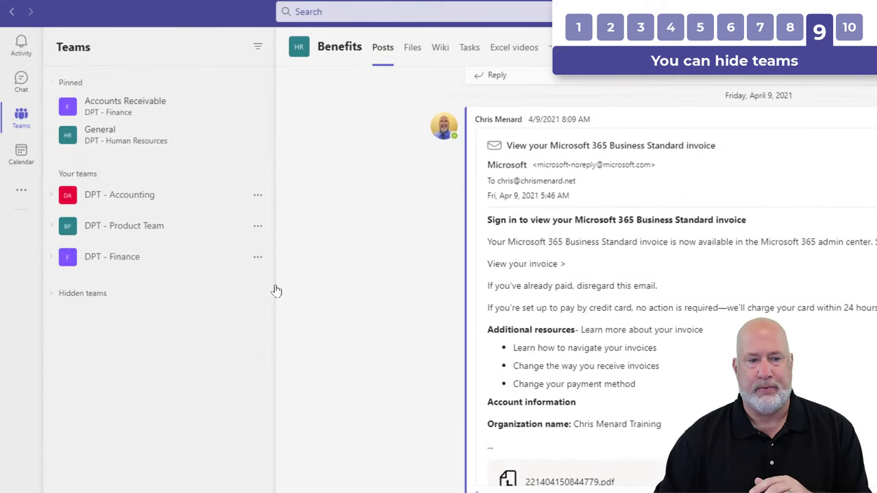
- Expand the hidden teams section and show the DPT - Human Resources team in the main list again
{"action": "left_click", "coordinate": [53, 295]}
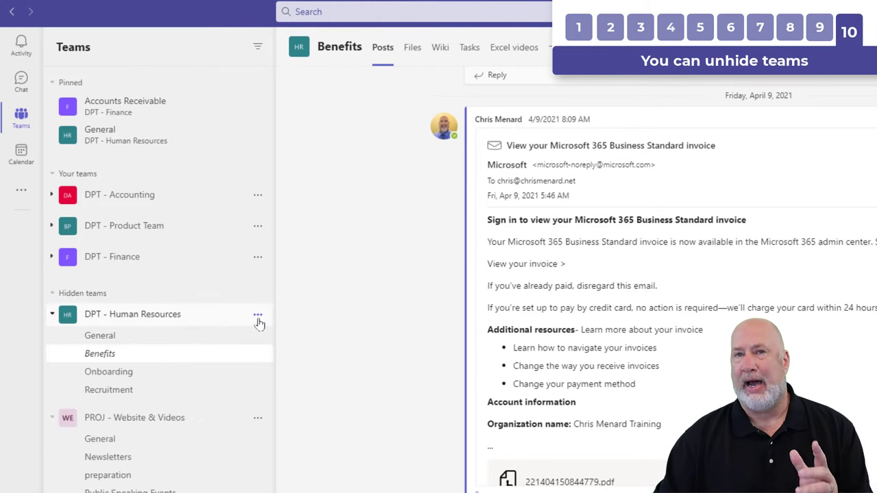
{"action": "left_click", "coordinate": [258, 319]}
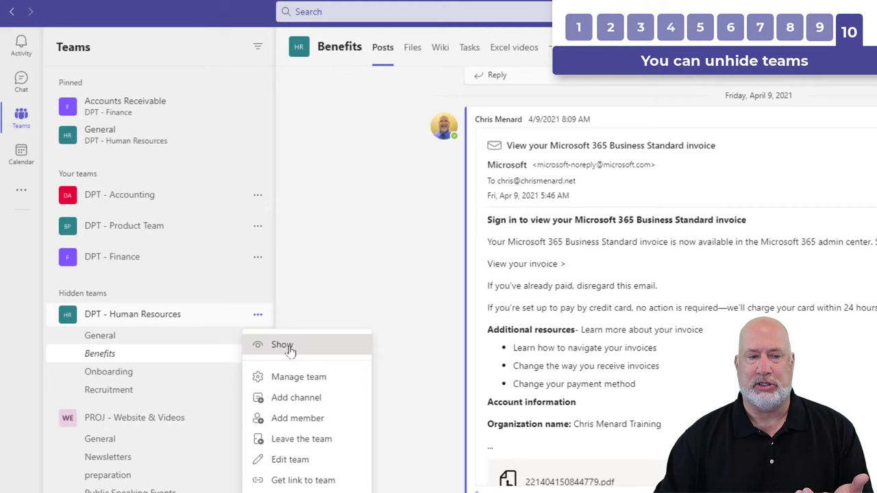
{"action": "left_click", "coordinate": [288, 344]}
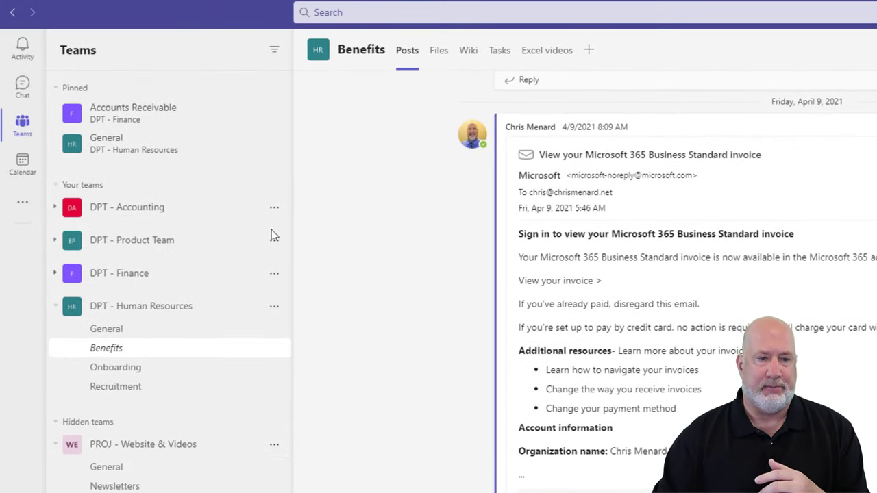
- View the form for adding members to the DPT - Accounting team and close it without adding anyone
{"action": "left_click", "coordinate": [273, 209]}
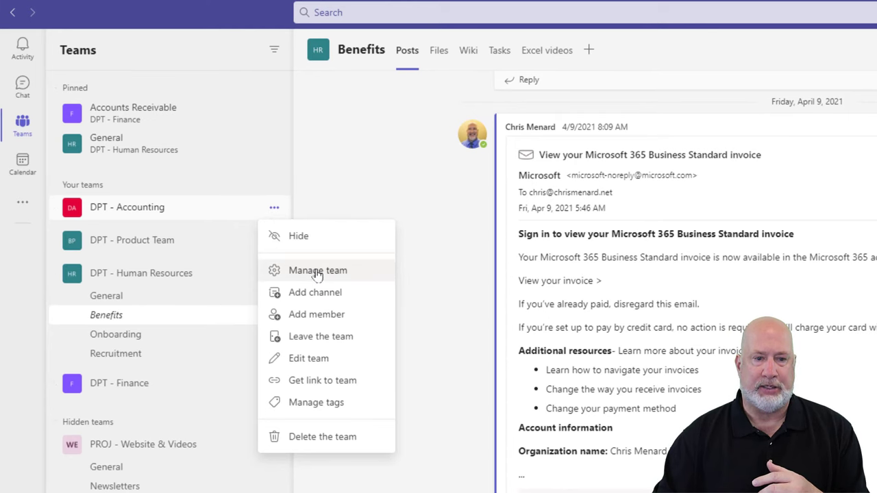
{"action": "left_click", "coordinate": [333, 316]}
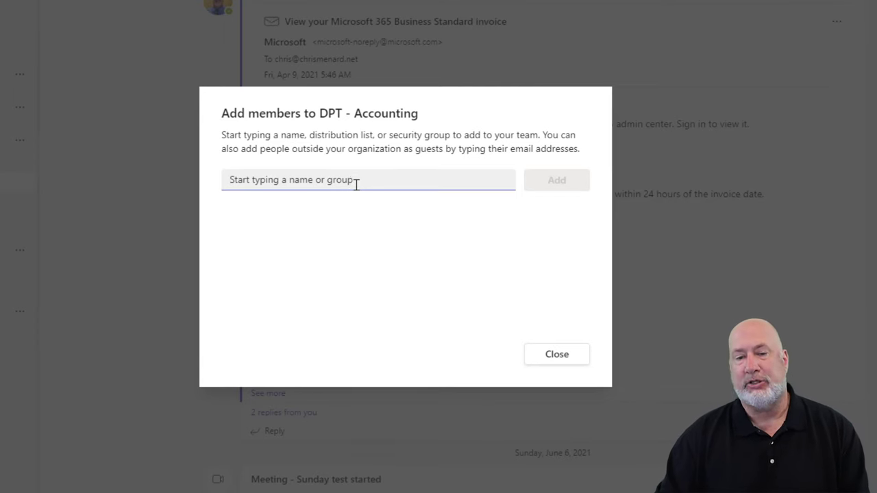
{"action": "left_click", "coordinate": [557, 356]}
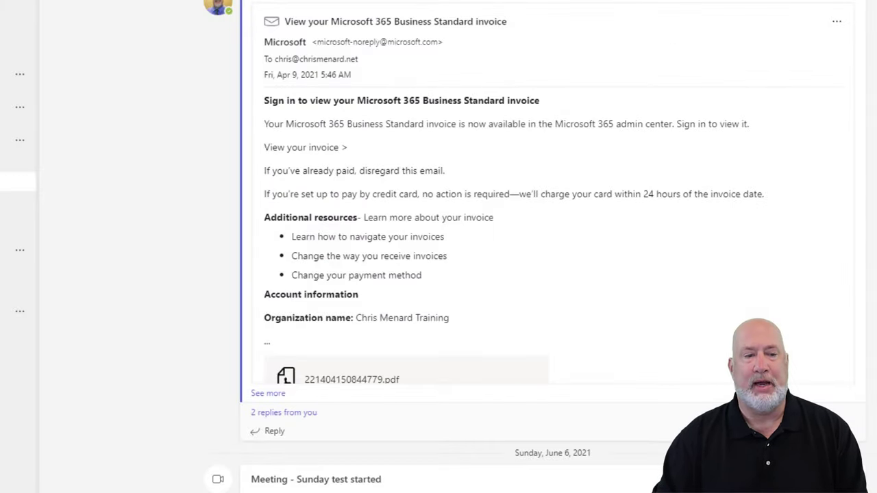
- Open the management page of the DPT - Human Resources team and expand its members and guests list
{"action": "left_click", "coordinate": [20, 140]}
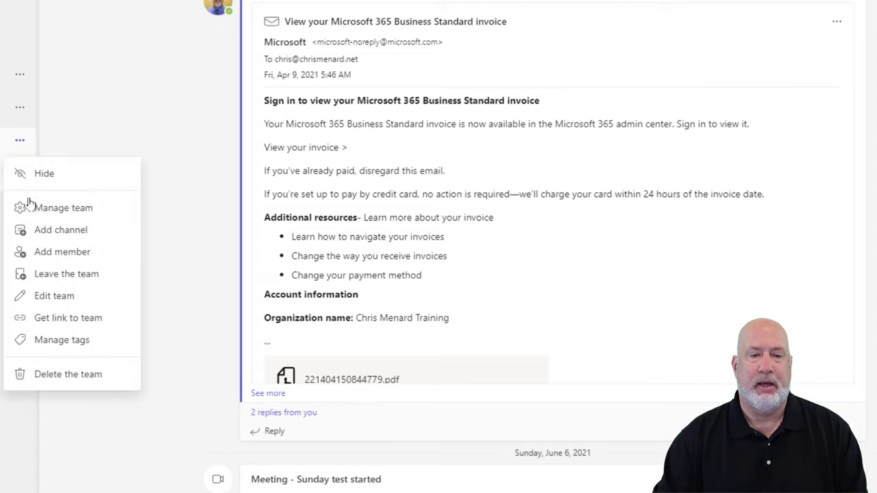
{"action": "left_click", "coordinate": [38, 215]}
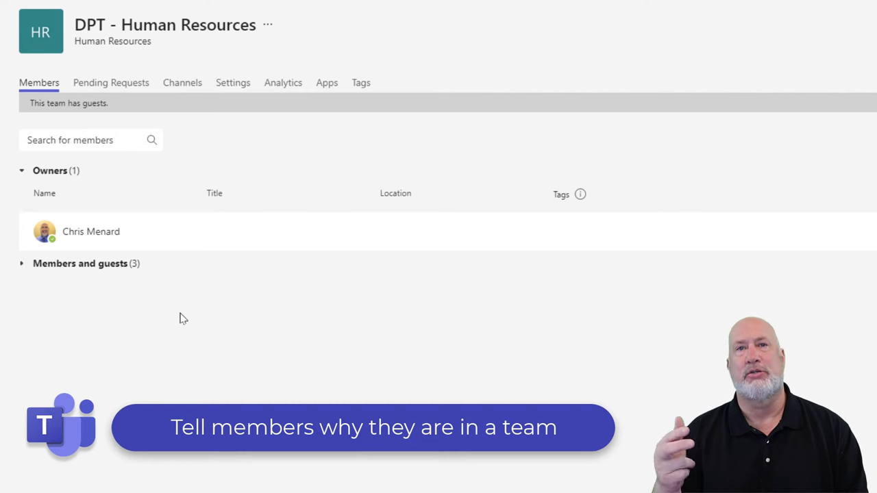
{"action": "left_click", "coordinate": [21, 265]}
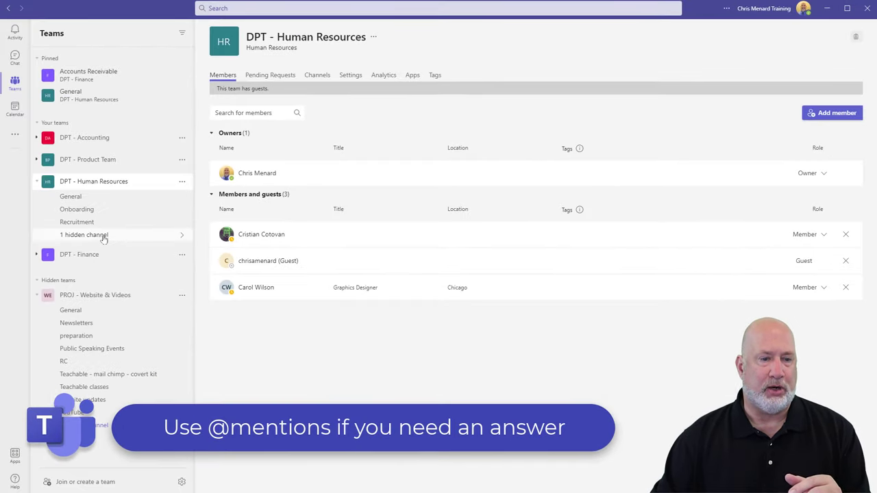
- View the hidden channel of the DPT - Human Resources team, and open the team's Onboarding channel
{"action": "left_click", "coordinate": [102, 237]}
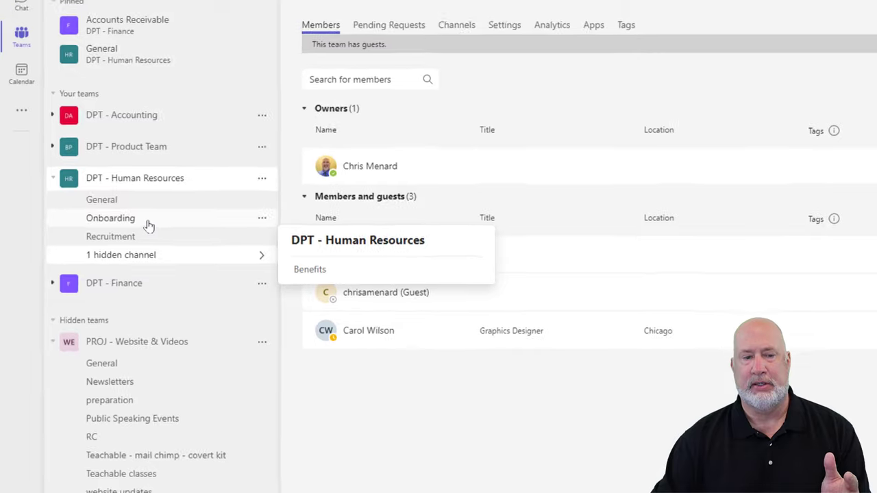
{"action": "left_click", "coordinate": [146, 221]}
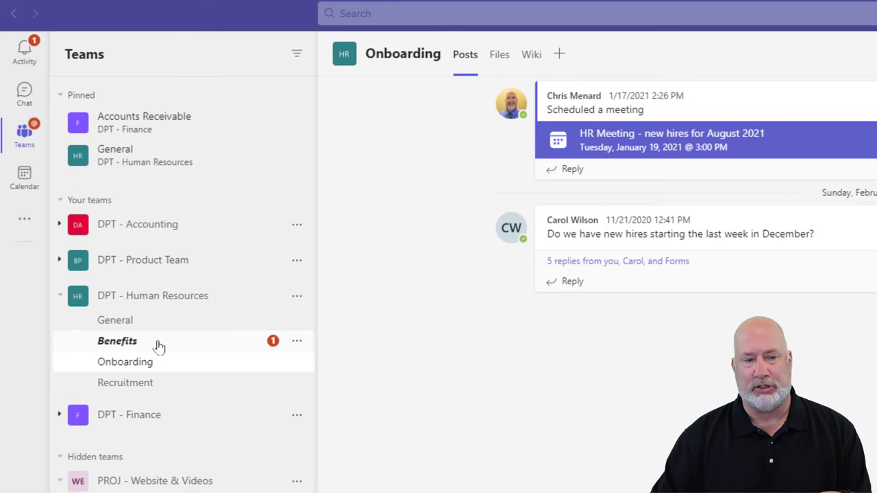
- Open the Benefits channel of DPT - Human Resources to read its latest posts, and bring up the channel's options
{"action": "left_click", "coordinate": [157, 346]}
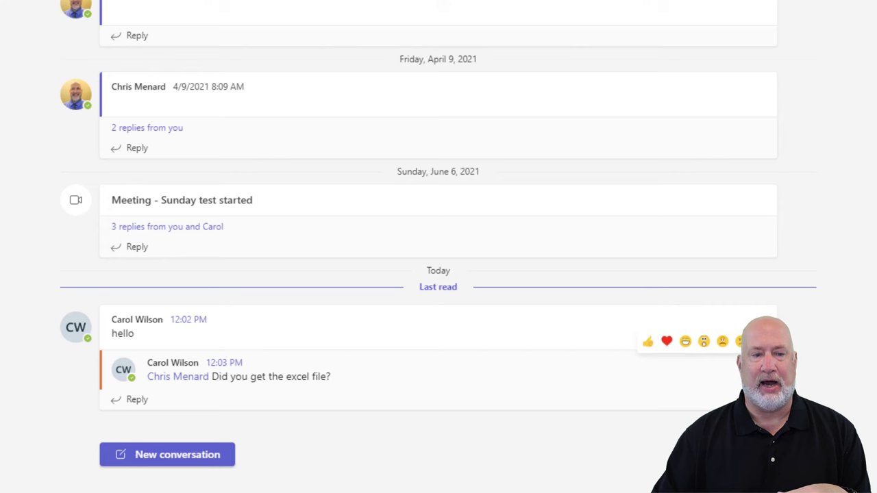
{"action": "left_click", "coordinate": [176, 31]}
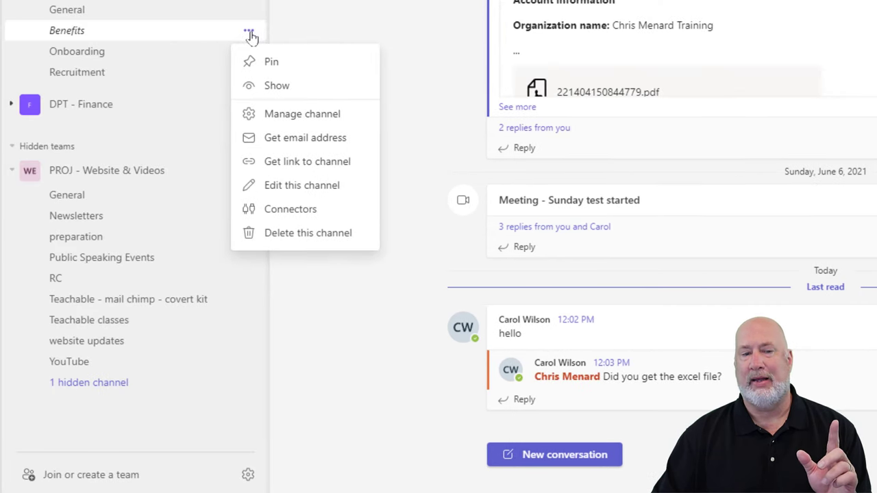